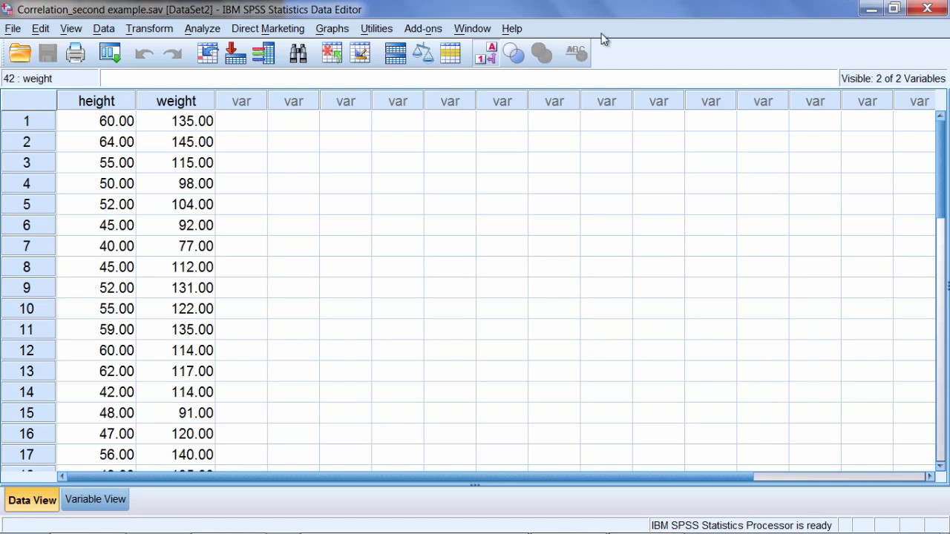
# Select the height and weight columns and the first ten cases in the data view
pyautogui.click(118, 101)
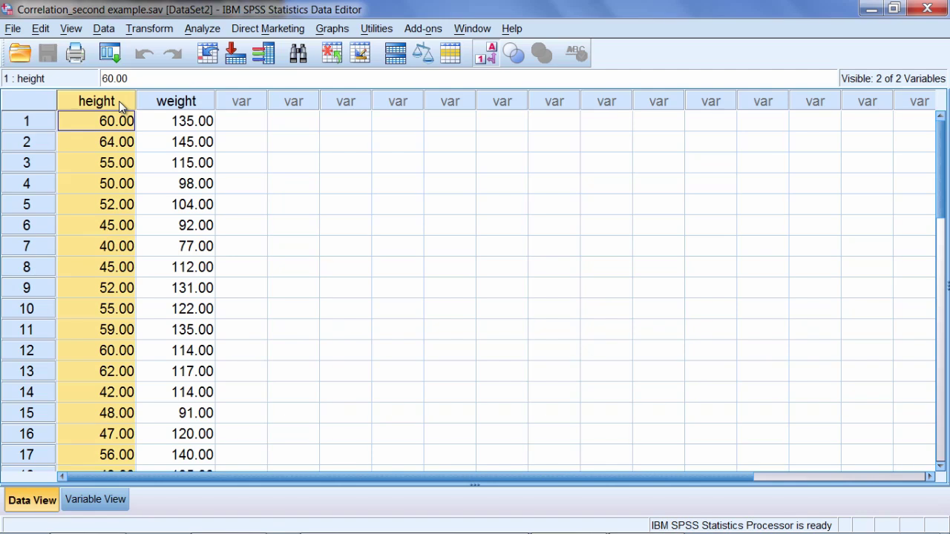
pyautogui.click(200, 105)
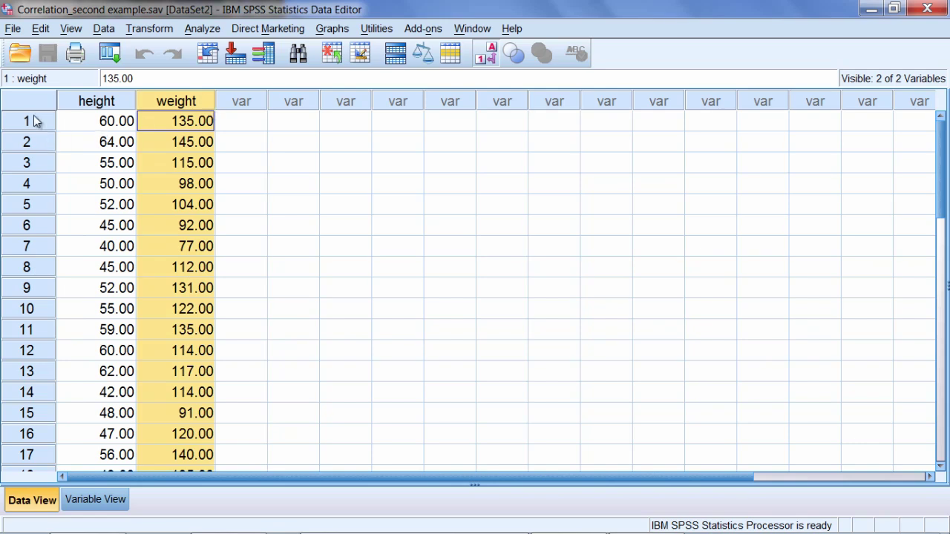
pyautogui.moveTo(34, 121); pyautogui.dragTo(40, 430)
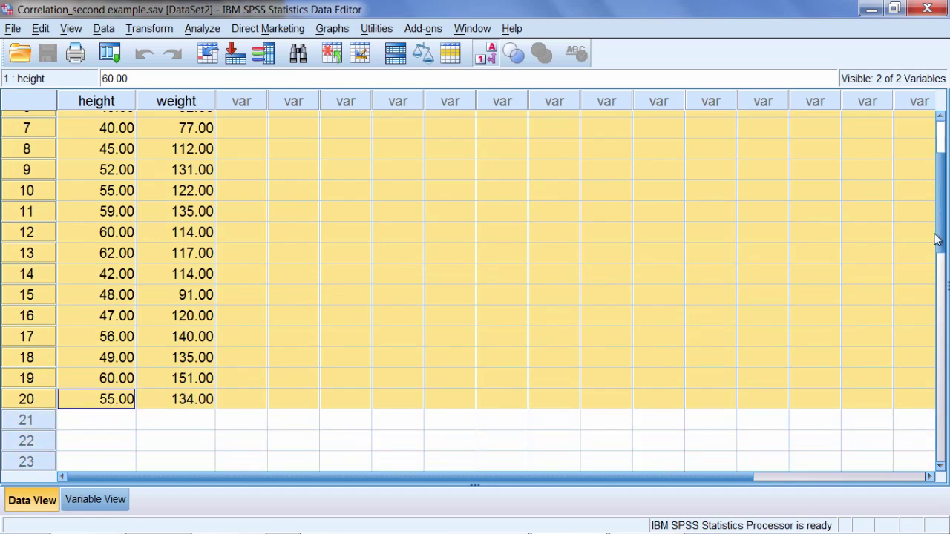
pyautogui.scroll(3, 940, 204)
pyautogui.scroll(1, 911, 194)
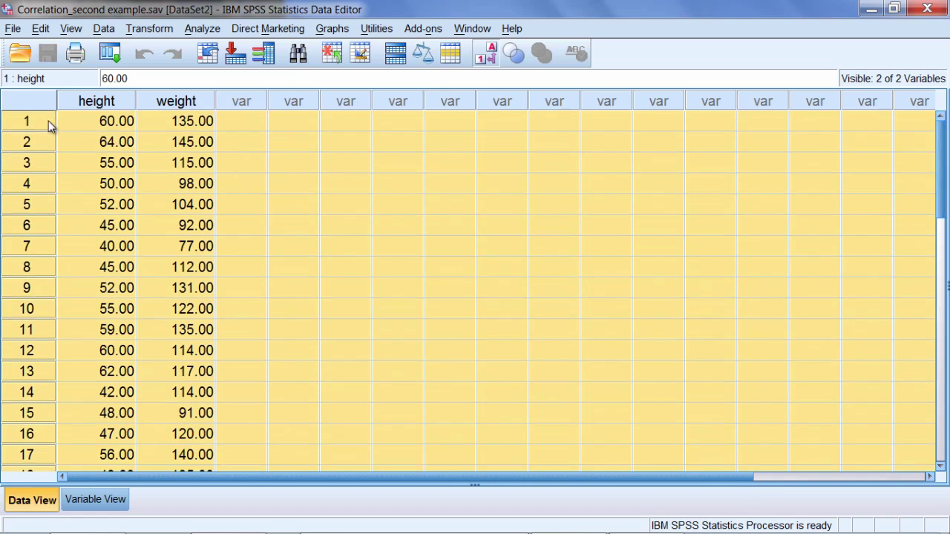
# Pick the first two cases' height and weight values, select both columns, then clear the selection
pyautogui.click(93, 122)
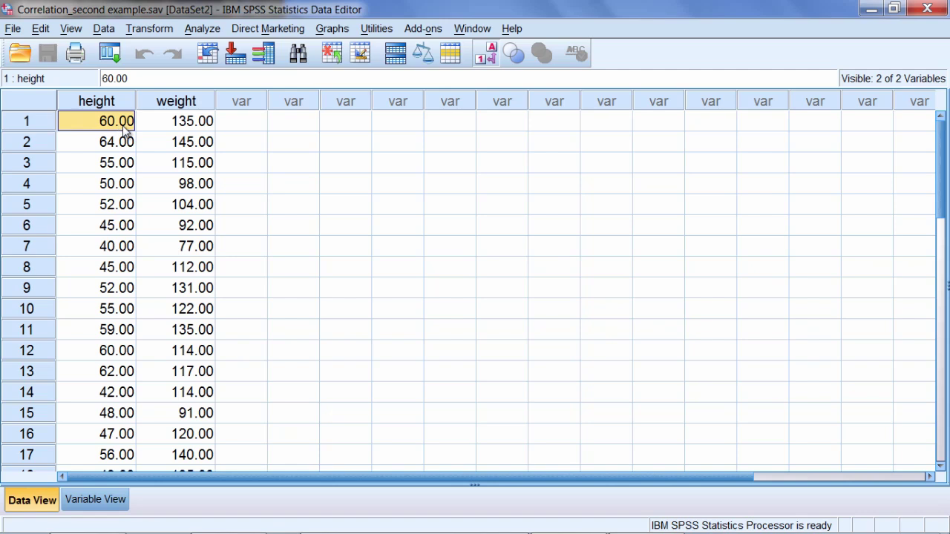
pyautogui.click(200, 123)
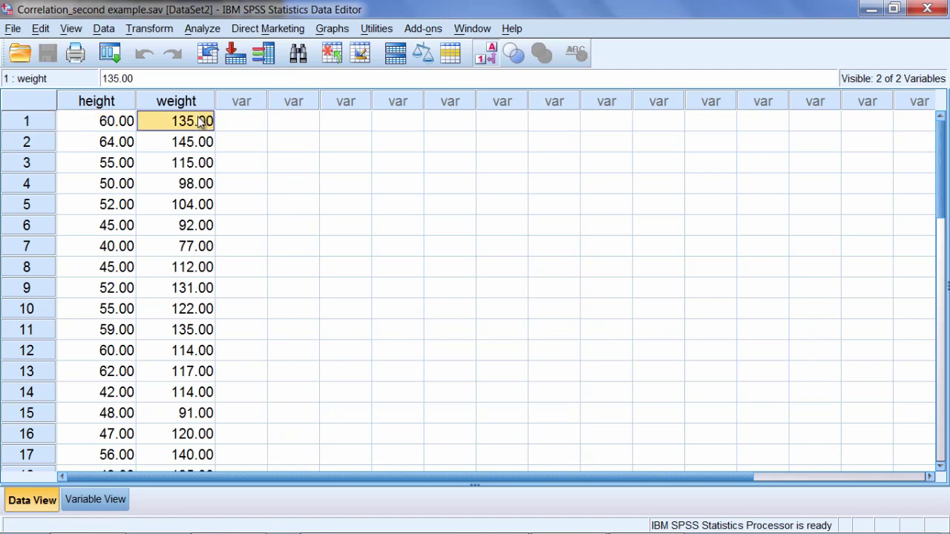
pyautogui.click(119, 149)
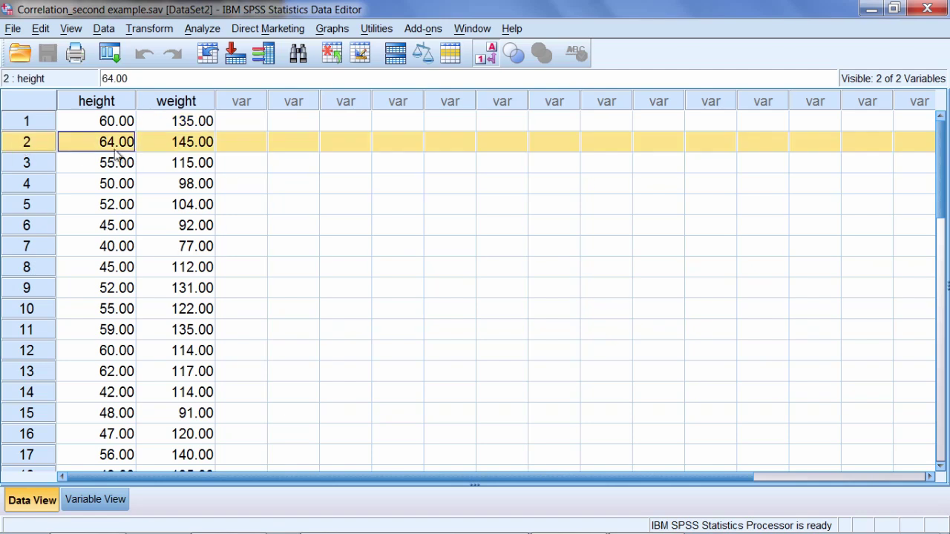
pyautogui.click(200, 148)
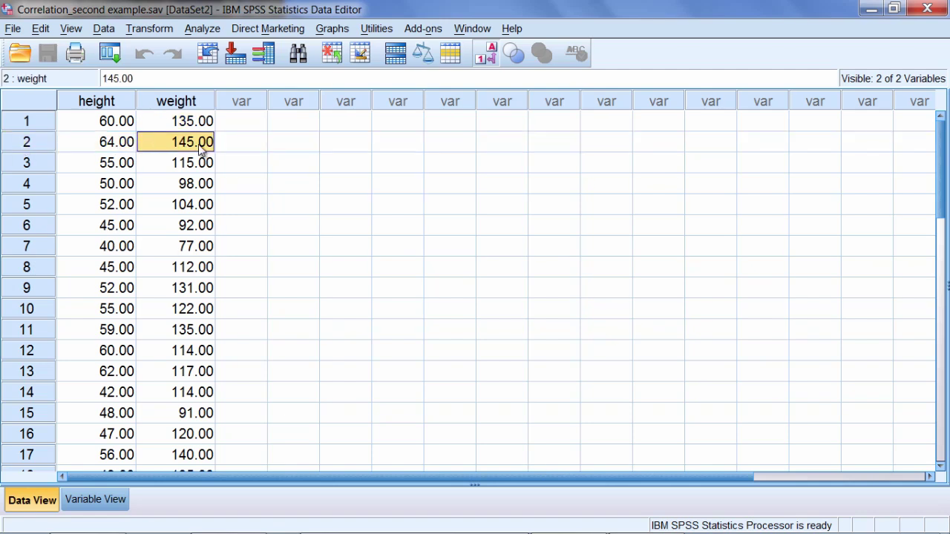
pyautogui.moveTo(33, 162); pyautogui.dragTo(22, 371)
pyautogui.click(241, 306)
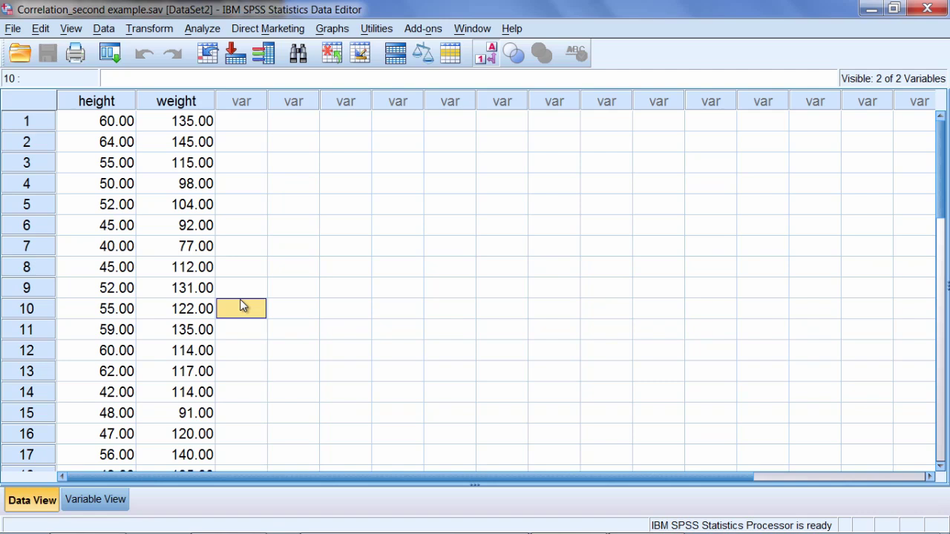
pyautogui.click(296, 186)
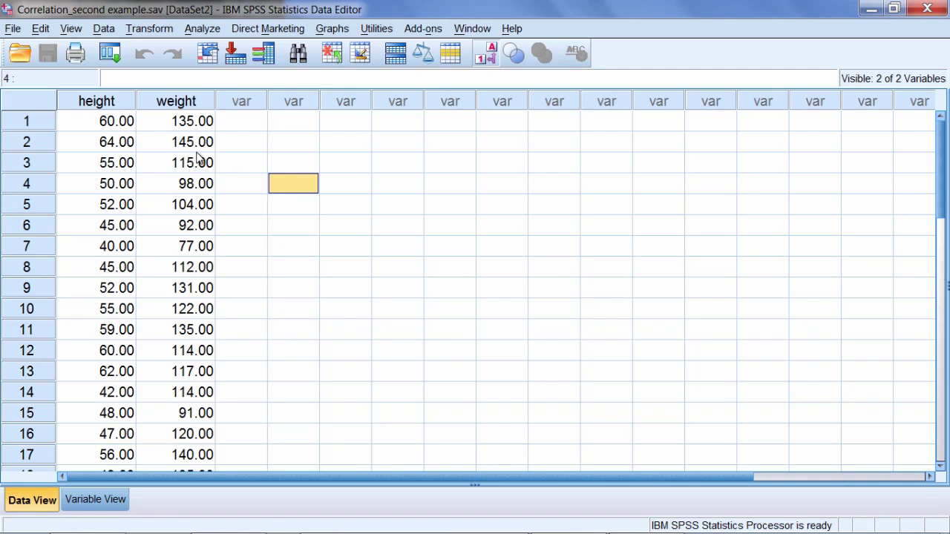
pyautogui.moveTo(121, 110); pyautogui.dragTo(159, 112)
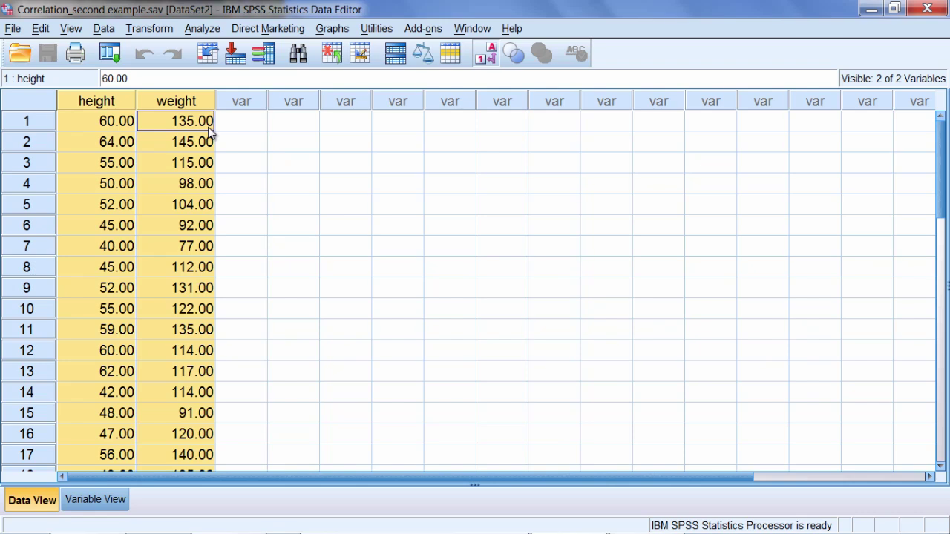
pyautogui.click(253, 148)
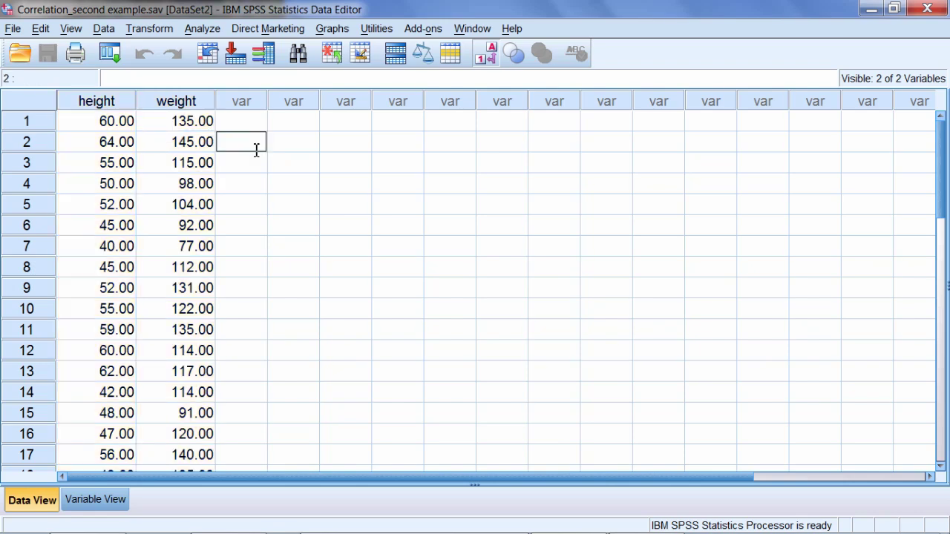
# Run a two-tailed Pearson bivariate correlation of height and weight
pyautogui.click(211, 29)
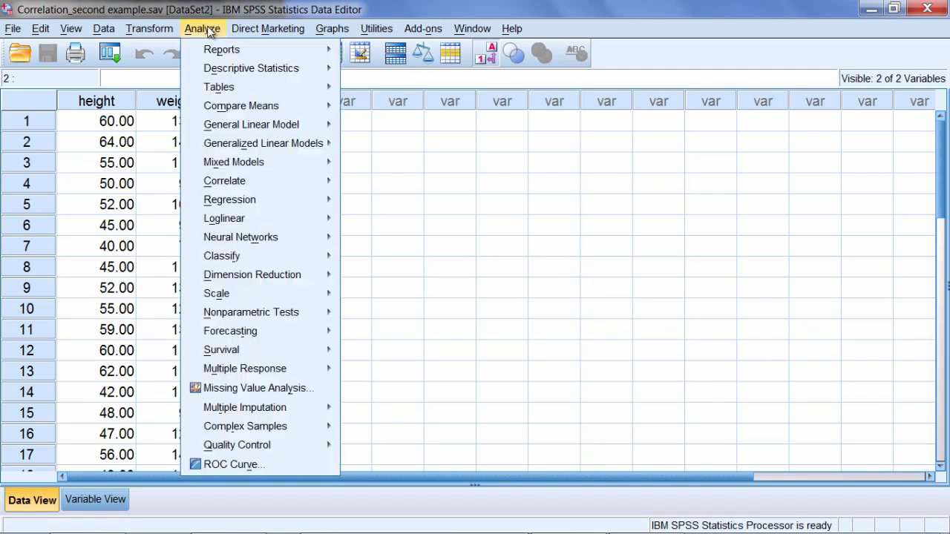
pyautogui.moveTo(264, 181)
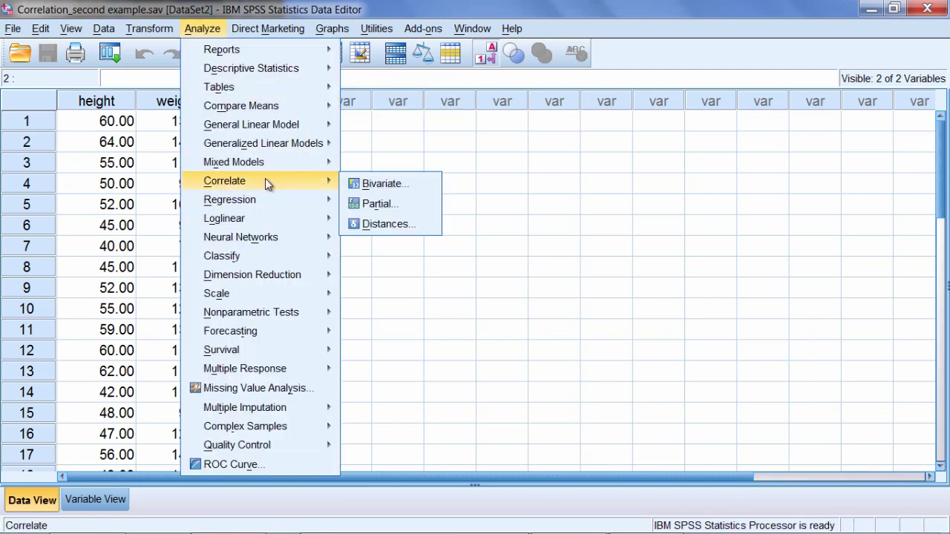
pyautogui.click(421, 185)
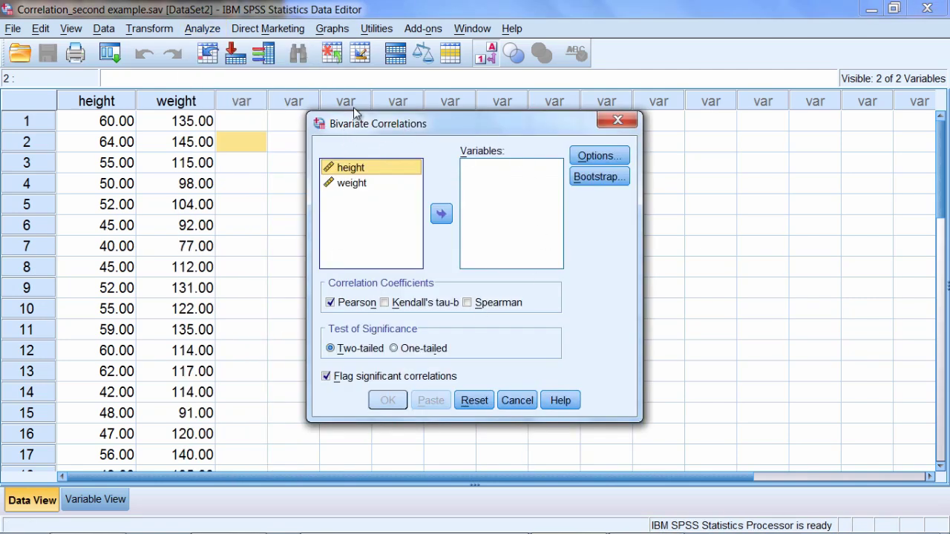
pyautogui.click(443, 212)
pyautogui.click(365, 170)
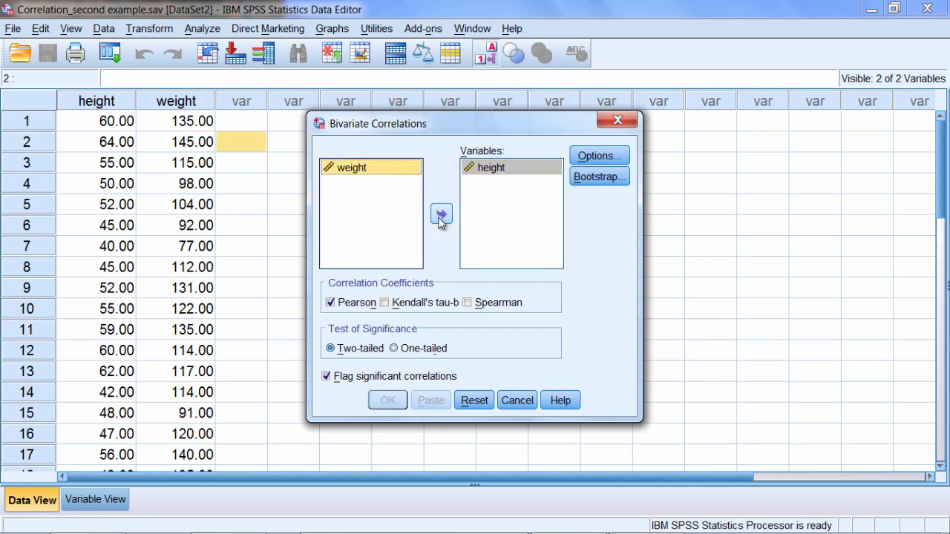
pyautogui.click(441, 216)
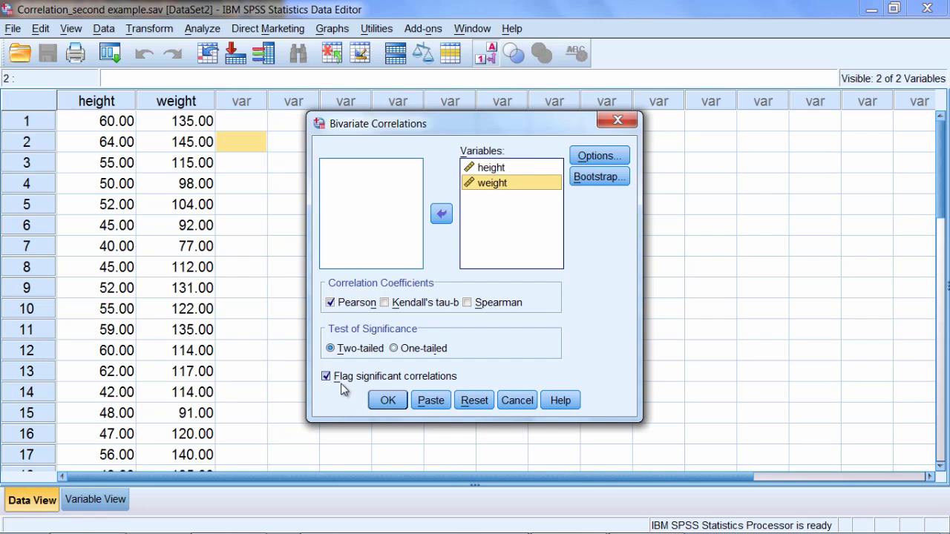
pyautogui.click(387, 401)
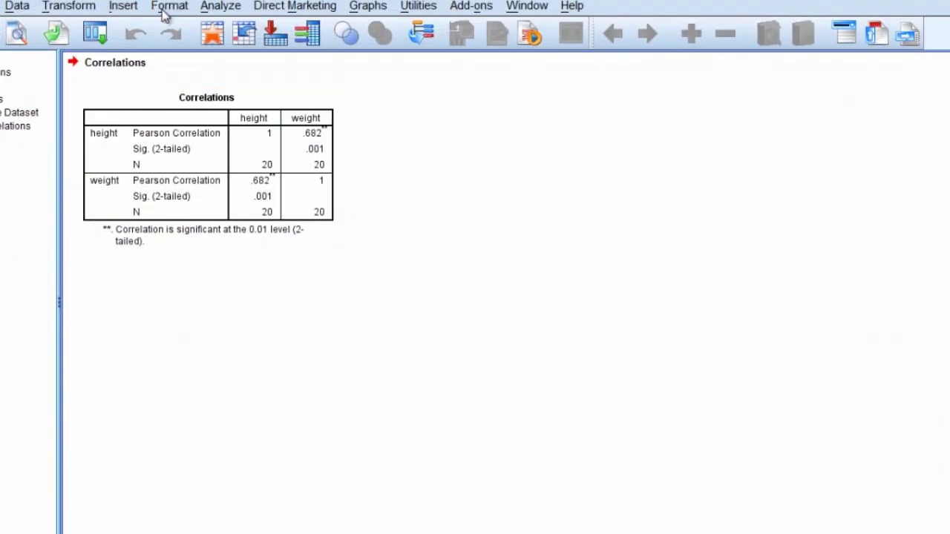
pyautogui.doubleClick(257, 103)
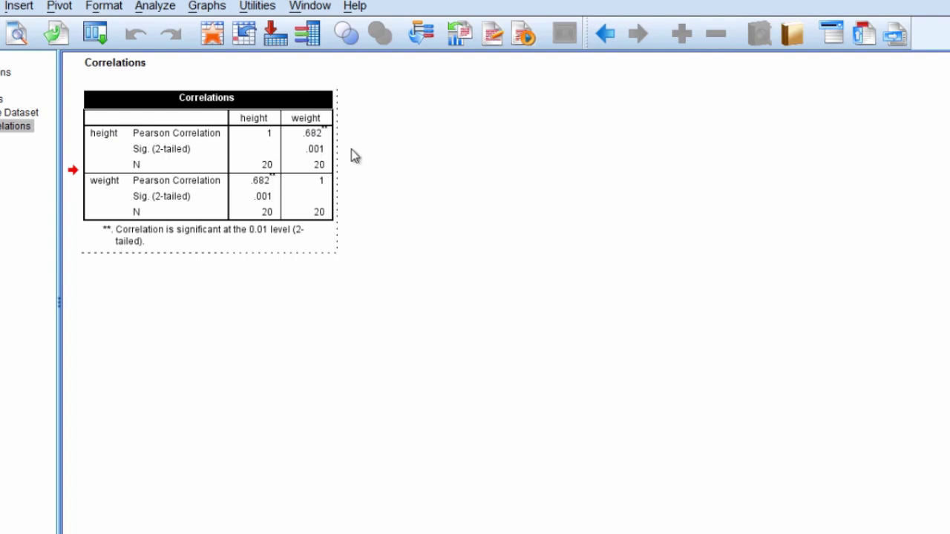
pyautogui.click(324, 134)
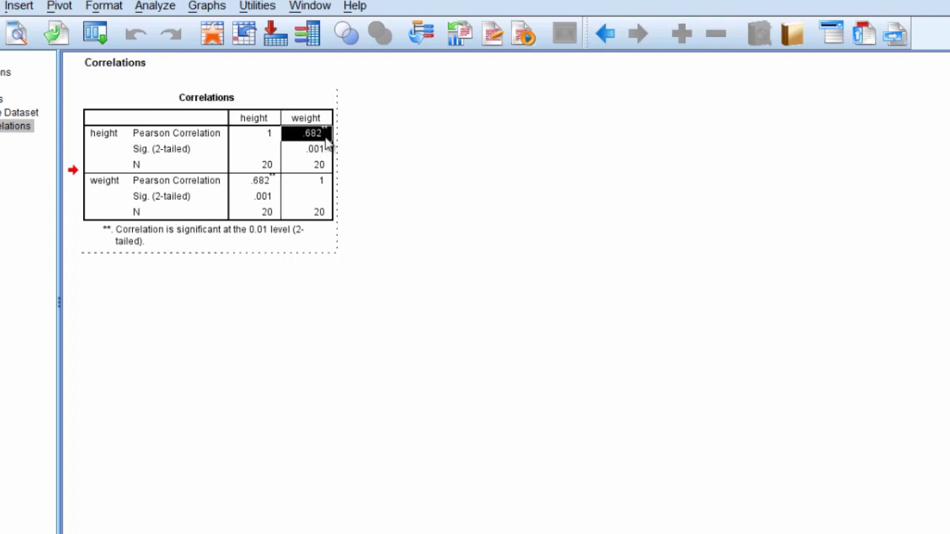
pyautogui.click(317, 149)
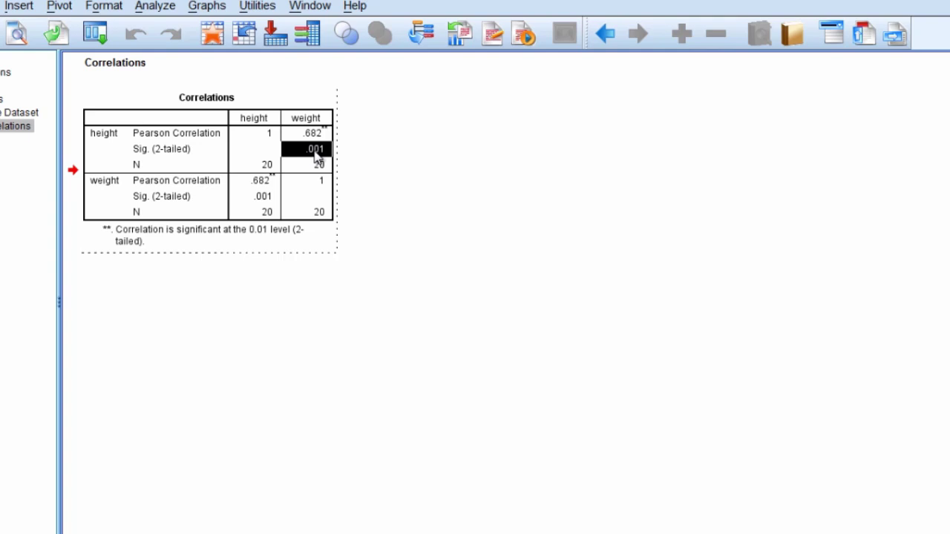
# In the Word decision rule, highlight the α = .01 criterion and the p ≤ .01 and p > .01 conditions
pyautogui.hotkey('alt', 'Tab')
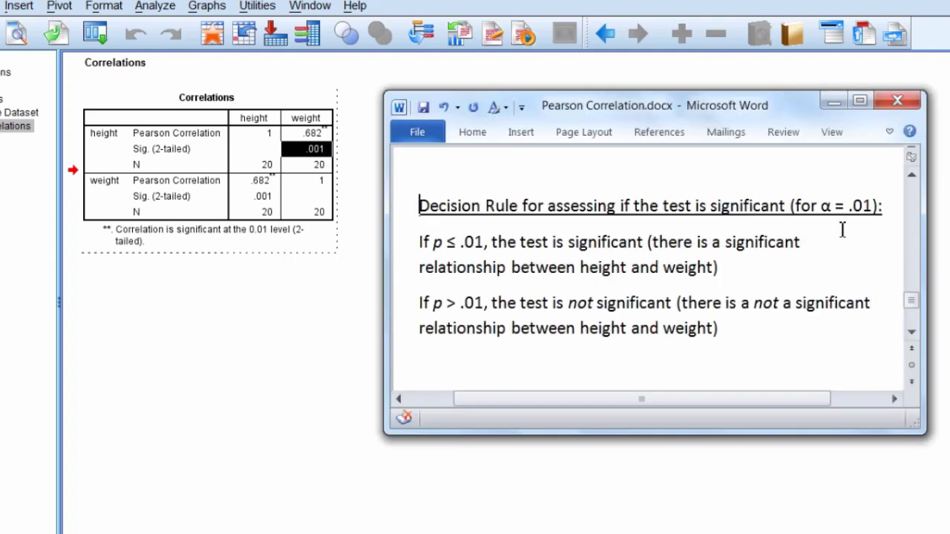
pyautogui.moveTo(820, 206); pyautogui.dragTo(874, 206)
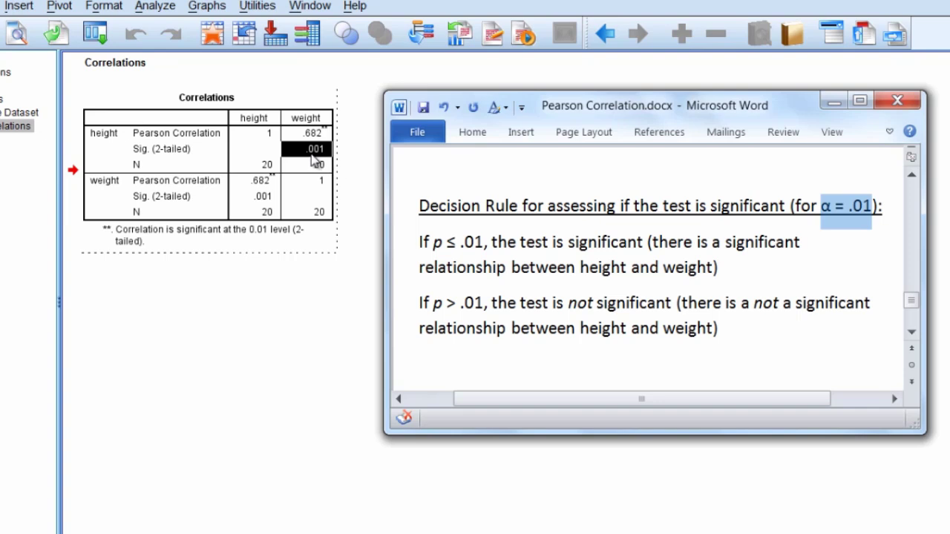
pyautogui.moveTo(435, 242); pyautogui.dragTo(483, 243)
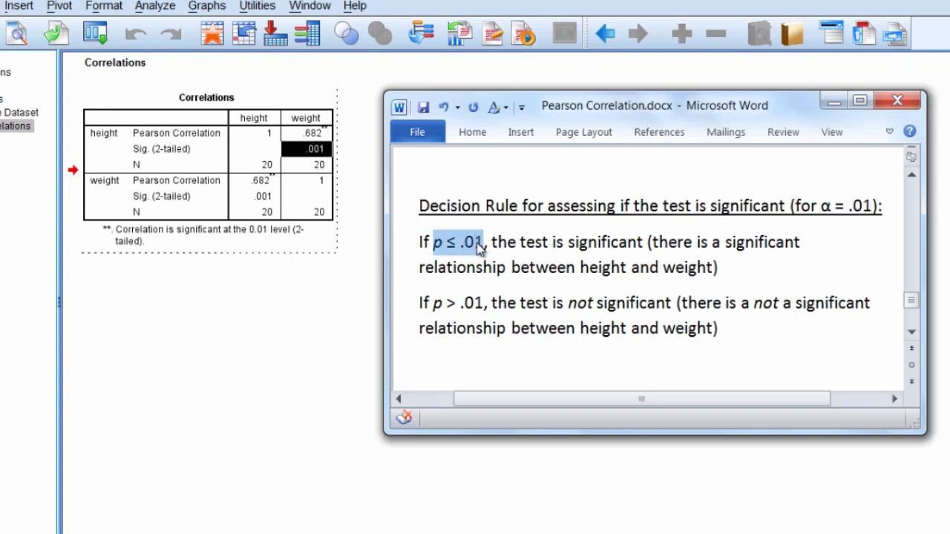
pyautogui.moveTo(435, 303); pyautogui.dragTo(483, 304)
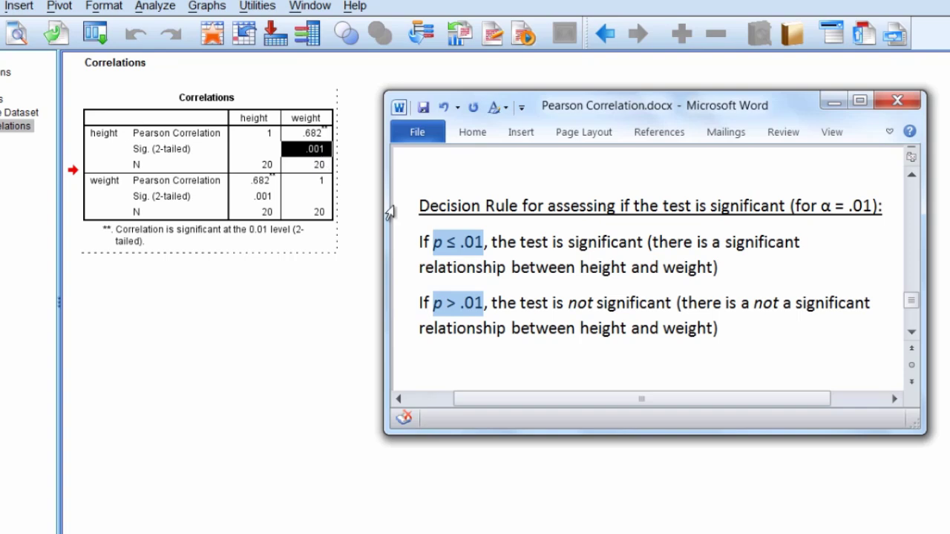
# Reselect p ≤ .01 in the first rule, then return to the SPSS correlations output
pyautogui.click(466, 246)
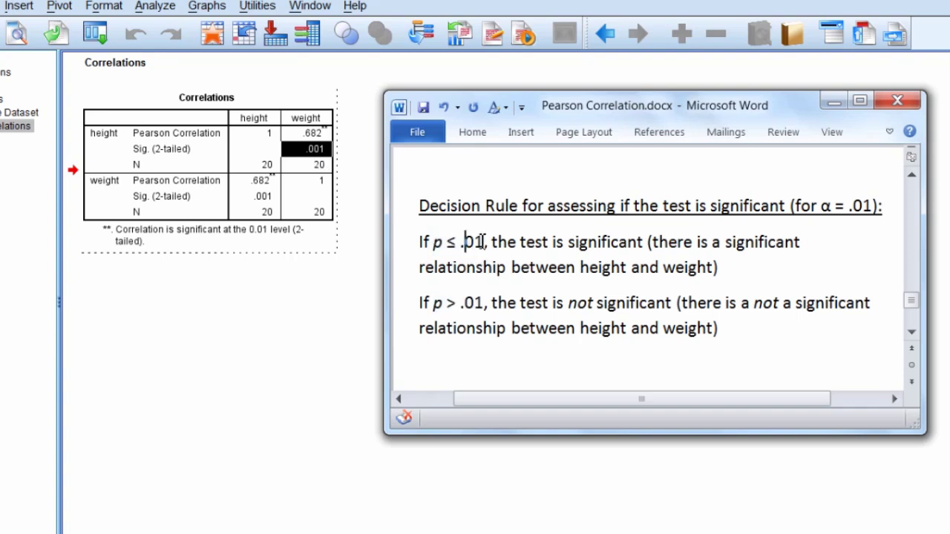
pyautogui.moveTo(432, 247); pyautogui.dragTo(712, 268)
pyautogui.click(497, 241)
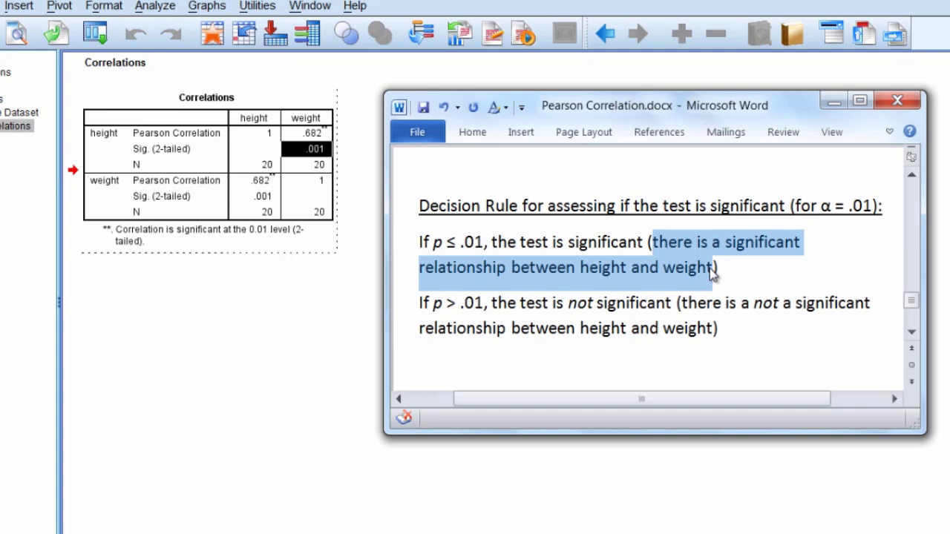
pyautogui.click(713, 273)
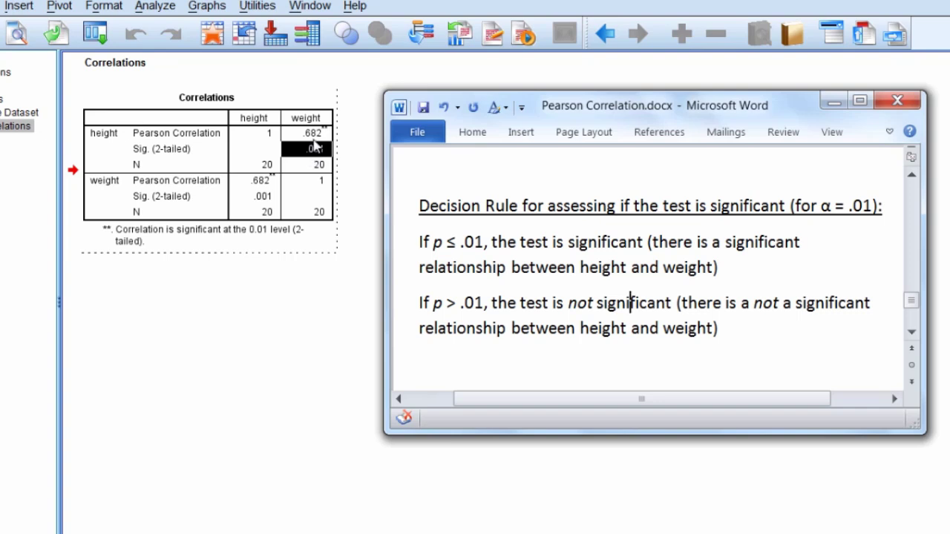
pyautogui.click(313, 140)
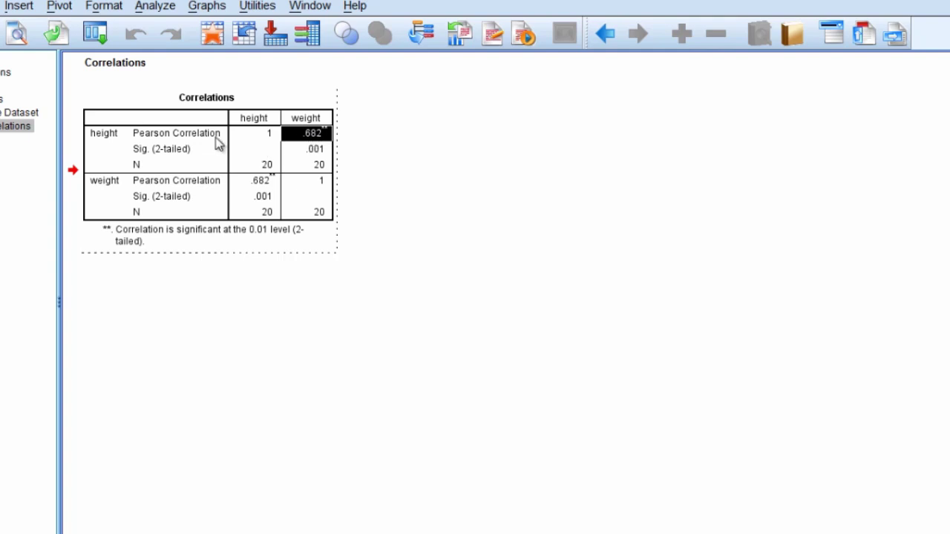
# Point out the height row, weight column and the .682 correlation in the Correlations table
pyautogui.click(106, 141)
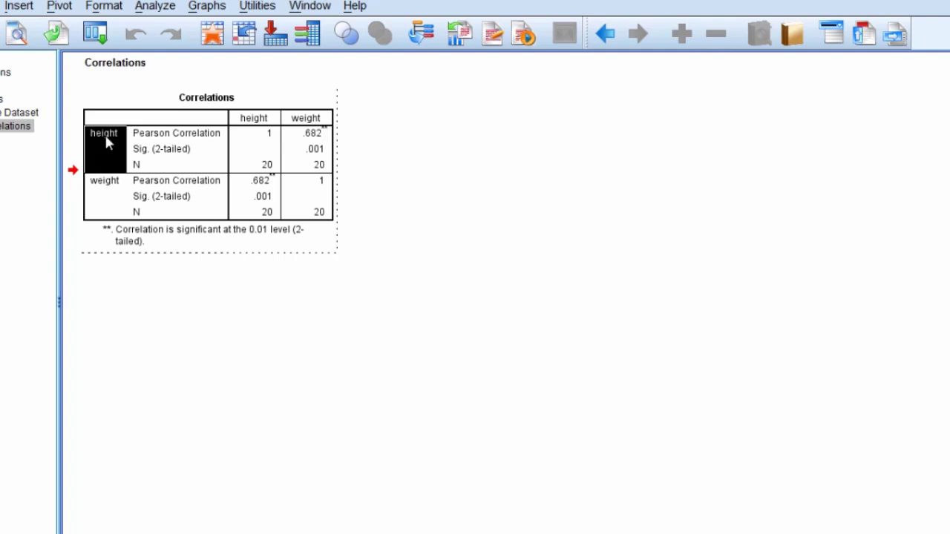
pyautogui.click(318, 120)
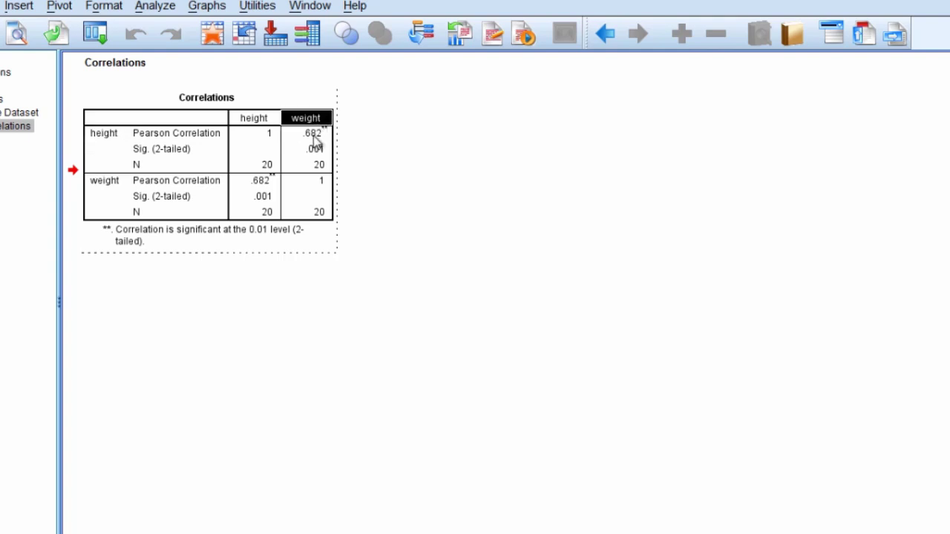
pyautogui.click(316, 137)
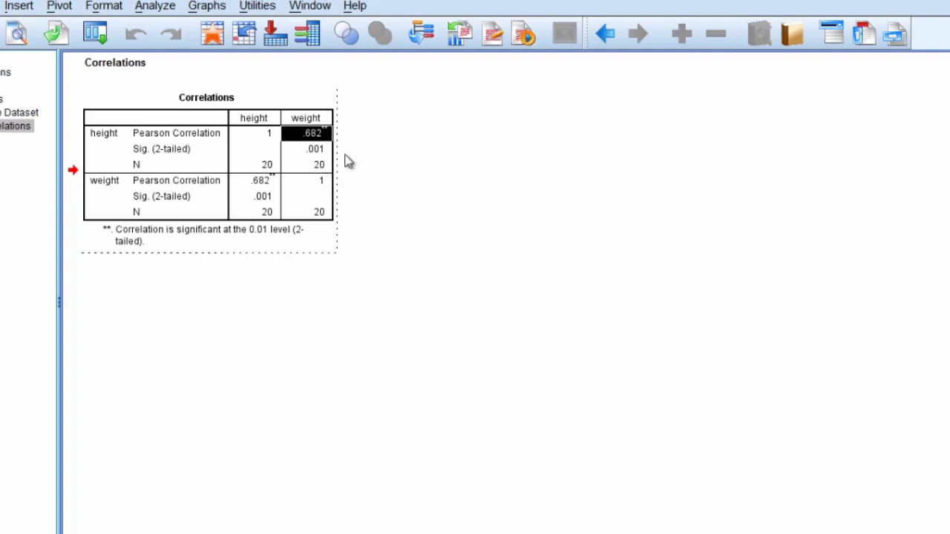
# Copy the APA sentence in Word and highlight r, 18 degrees of freedom, = .68 and p = .001
pyautogui.hotkey('alt', 'Tab')
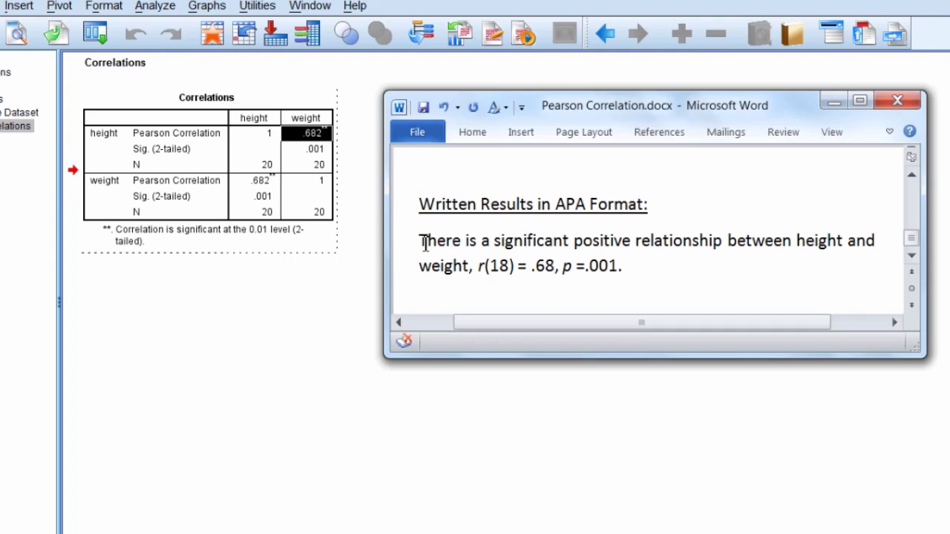
pyautogui.moveTo(422, 242); pyautogui.dragTo(470, 270)
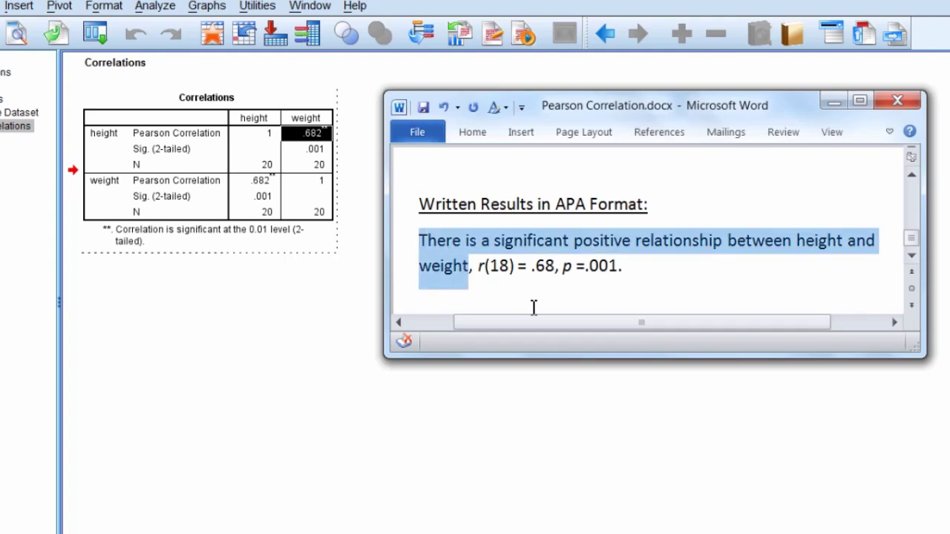
pyautogui.hotkey('ctrl', 'c')
pyautogui.moveTo(478, 265); pyautogui.dragTo(485, 266)
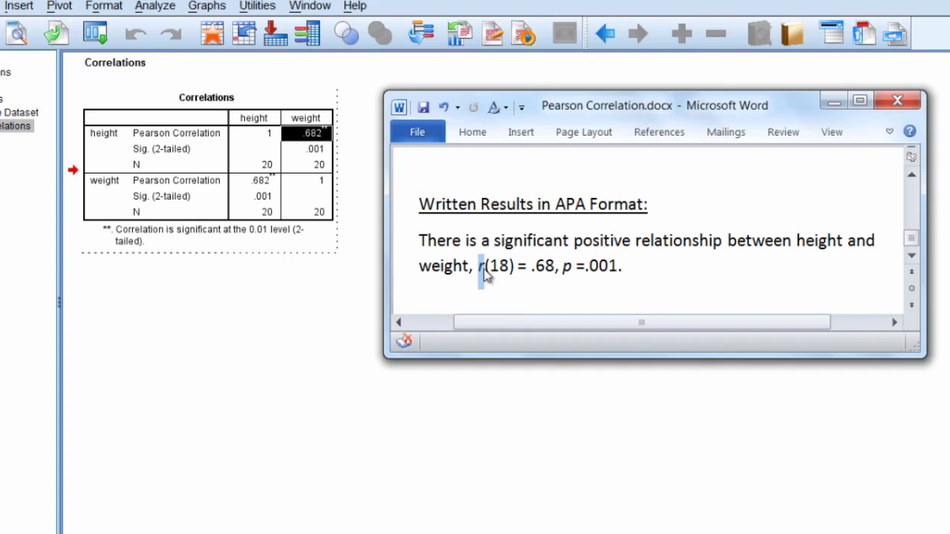
pyautogui.moveTo(488, 265); pyautogui.dragTo(508, 272)
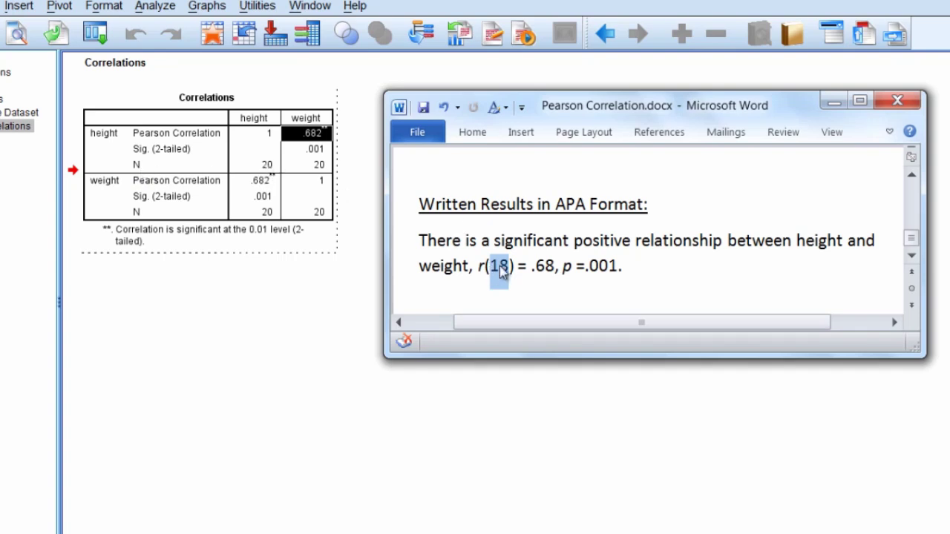
pyautogui.moveTo(517, 273); pyautogui.dragTo(547, 274)
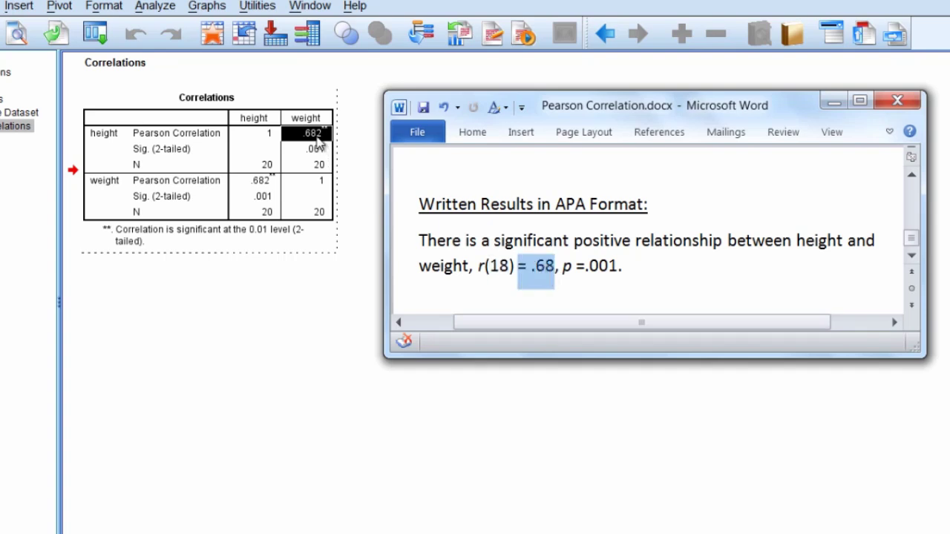
pyautogui.moveTo(561, 273); pyautogui.dragTo(605, 273)
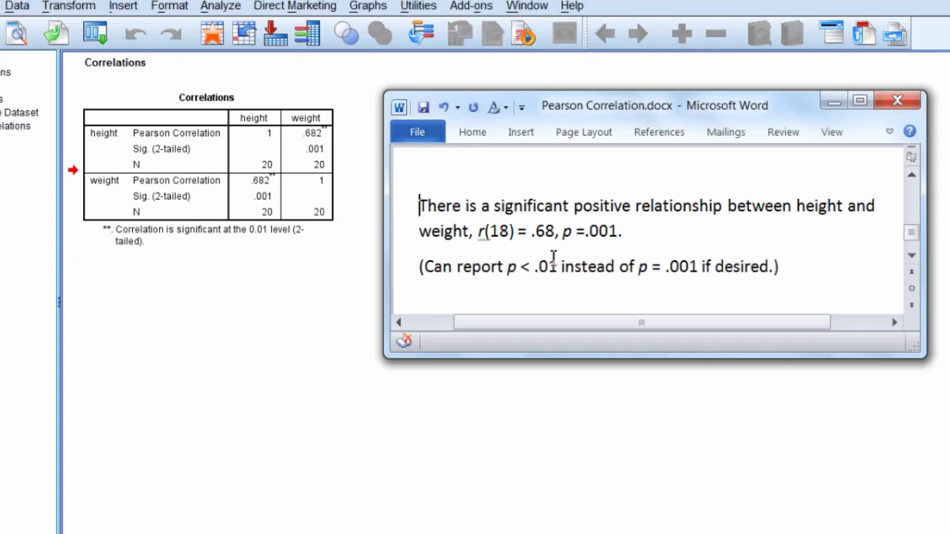
# Highlight the p < .01 and p = .001 wording in the note, then return to SPSS
pyautogui.moveTo(511, 266); pyautogui.dragTo(553, 279)
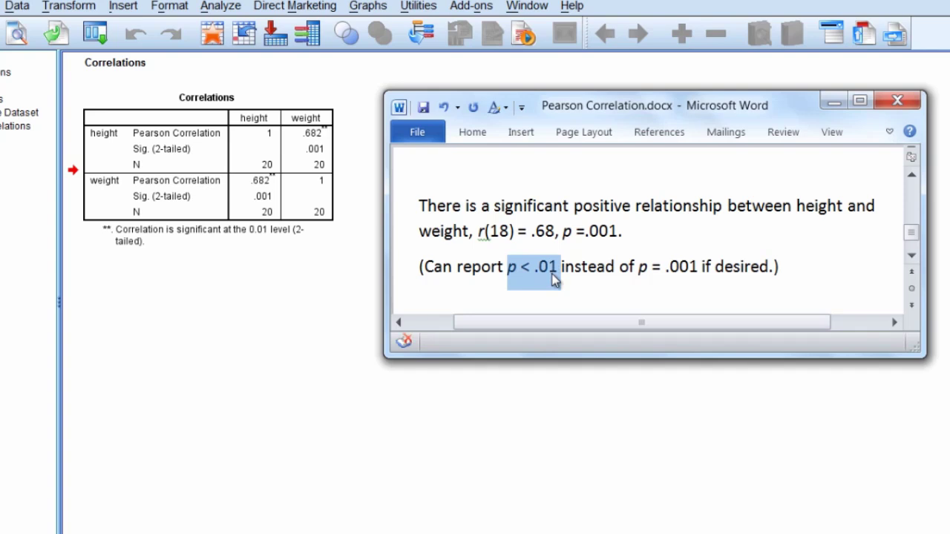
pyautogui.moveTo(636, 271); pyautogui.dragTo(683, 273)
pyautogui.click(686, 275)
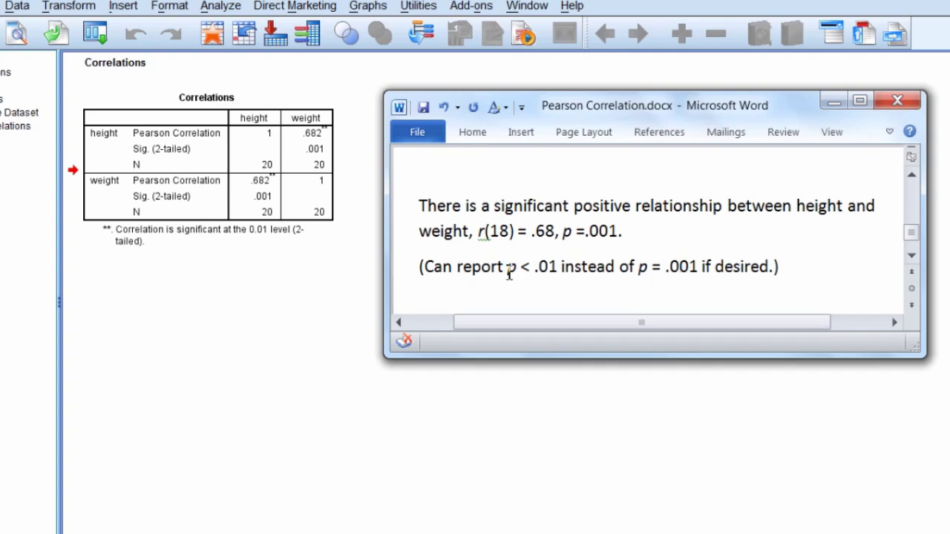
pyautogui.moveTo(504, 271); pyautogui.dragTo(557, 273)
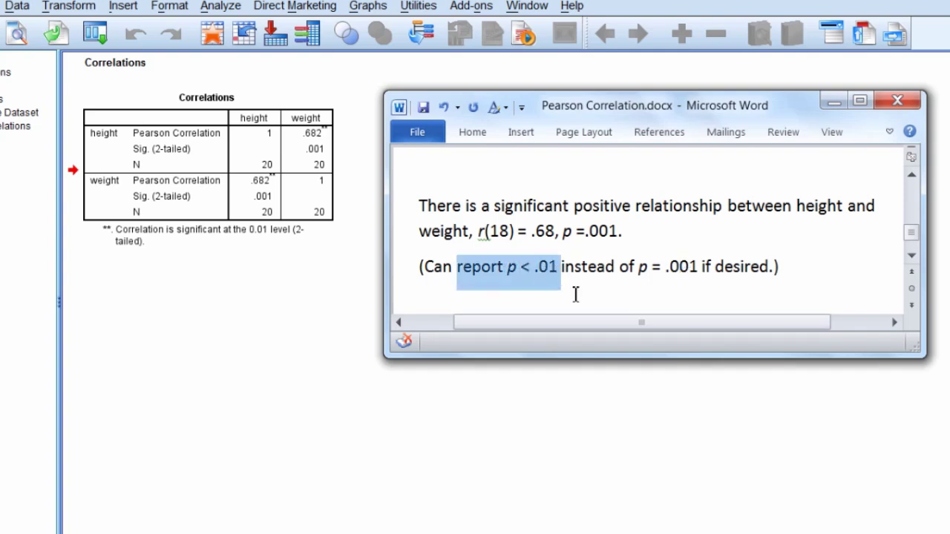
pyautogui.click(386, 100)
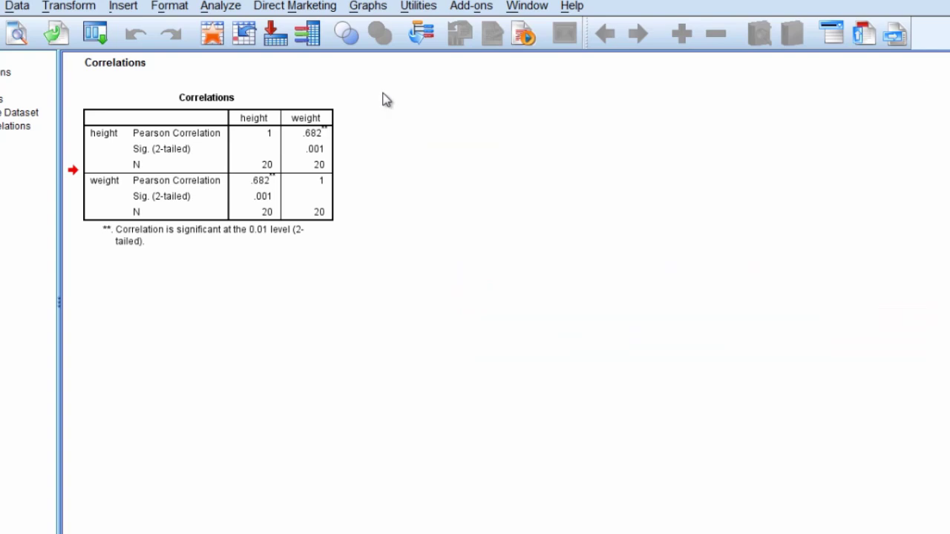
# Set up a Simple Scatter chart with height on the Y axis and weight on the X axis
pyautogui.click(371, 7)
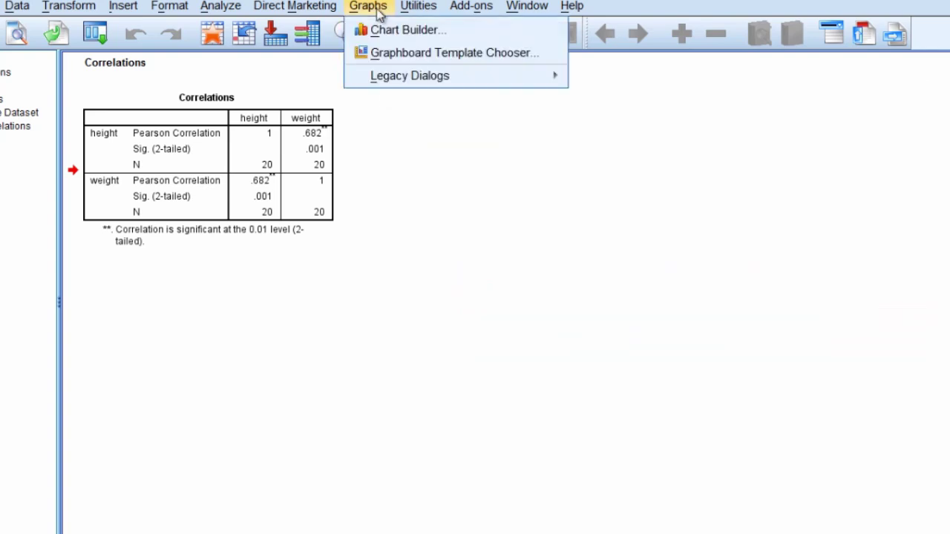
pyautogui.moveTo(458, 76)
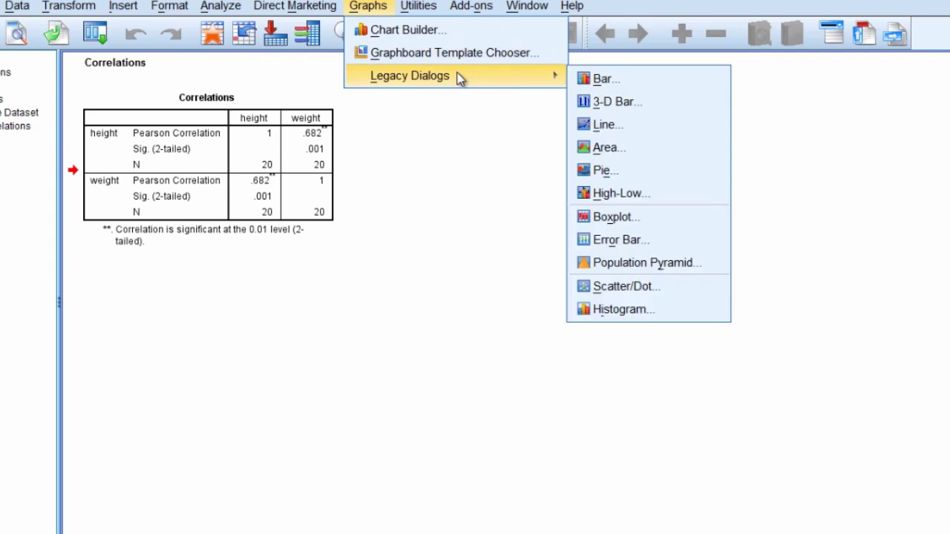
pyautogui.click(671, 287)
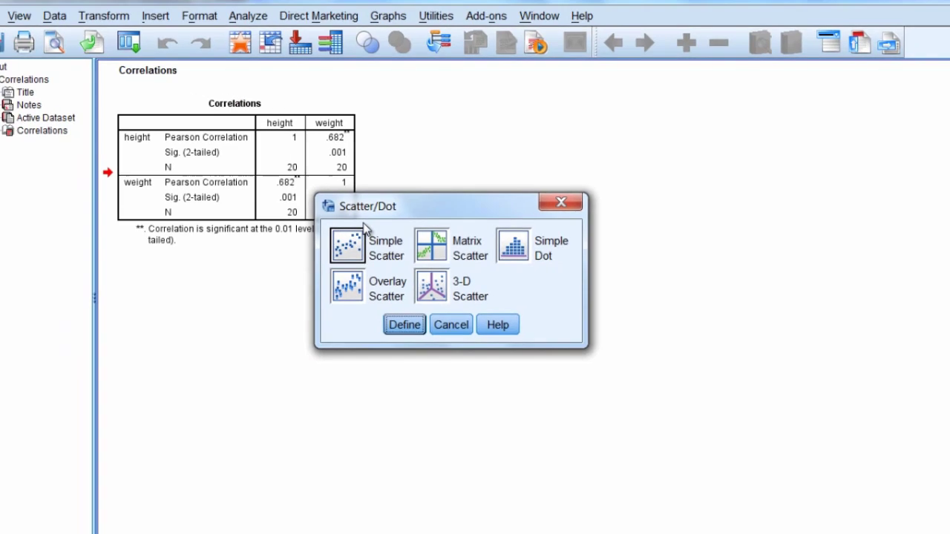
pyautogui.click(406, 324)
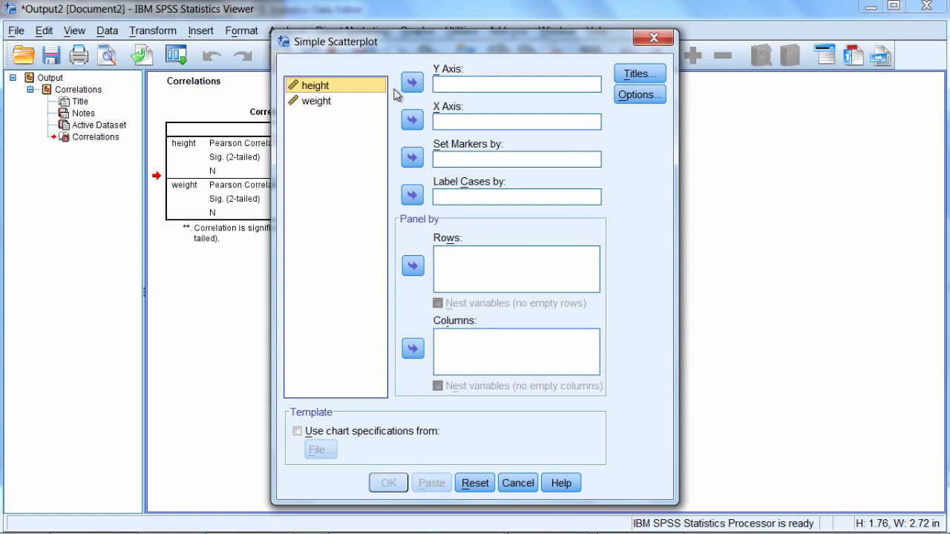
pyautogui.click(413, 84)
pyautogui.click(335, 89)
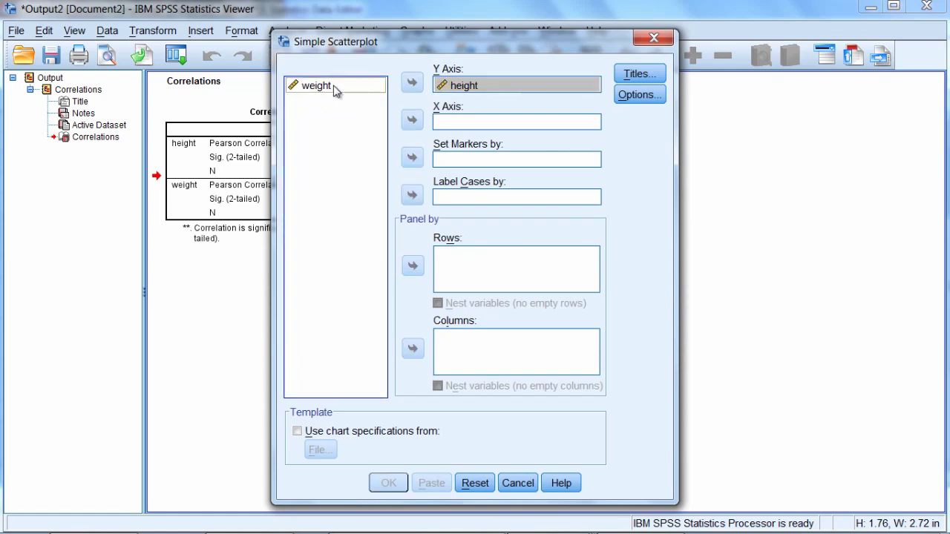
pyautogui.click(411, 119)
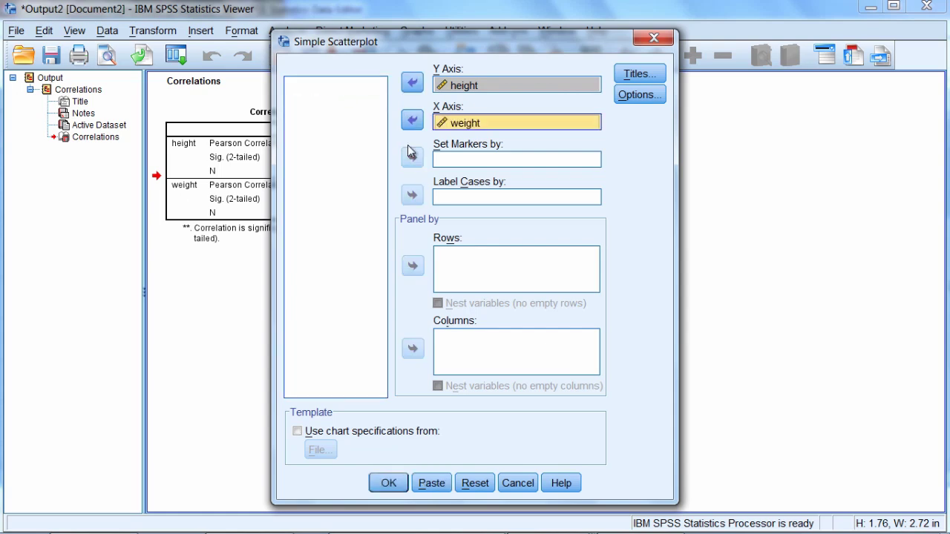
# Run the height-by-weight scatterplot
pyautogui.click(390, 486)
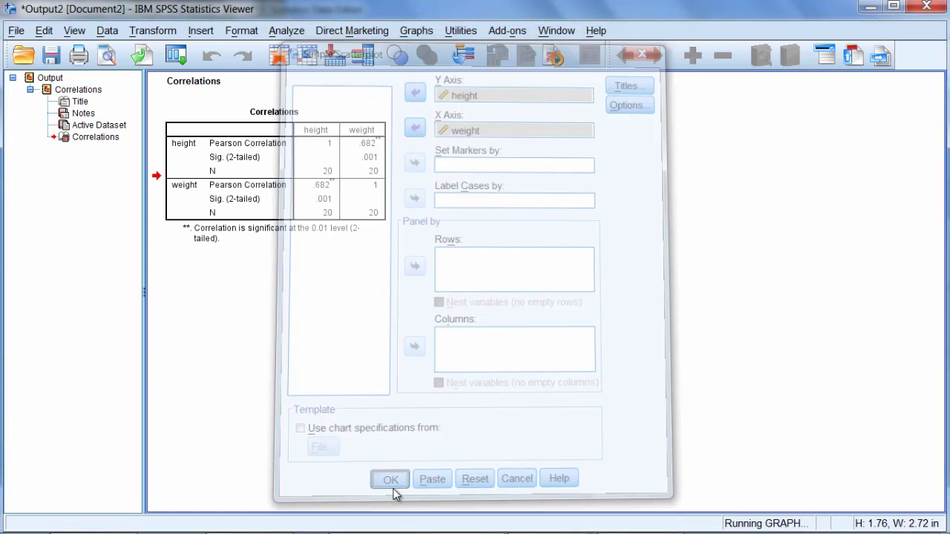